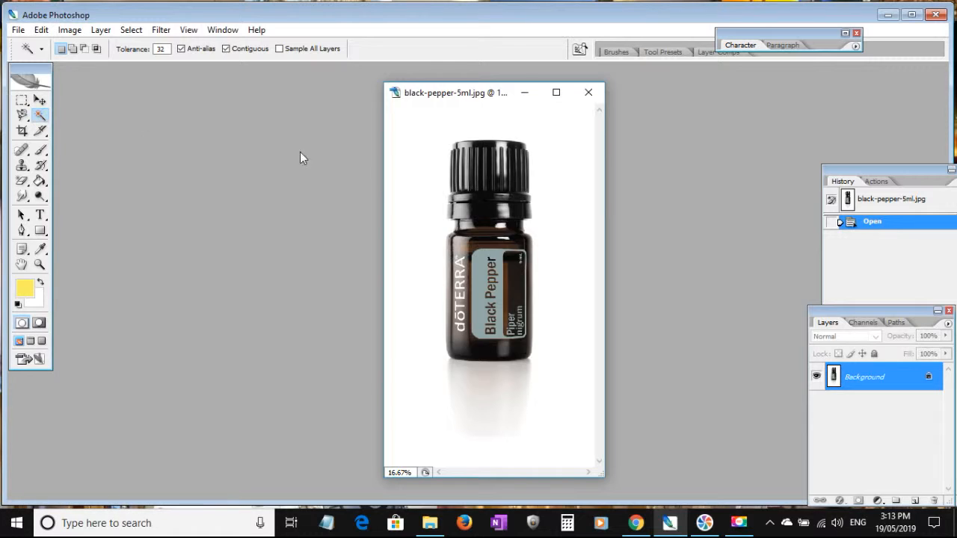
Select the grey shadow directly beneath the bottle with the Magic Wand and cut it from the image.
left_click(419, 207)
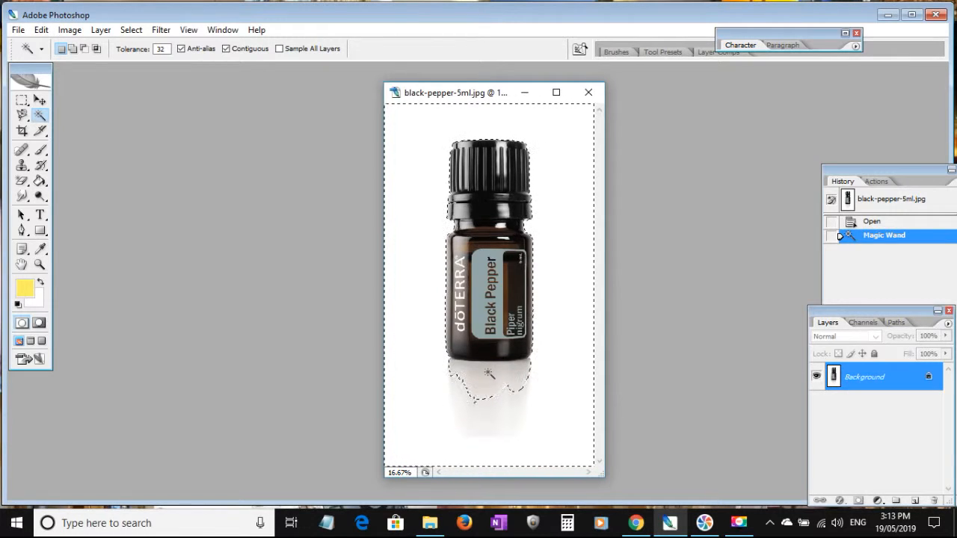
left_click(488, 373)
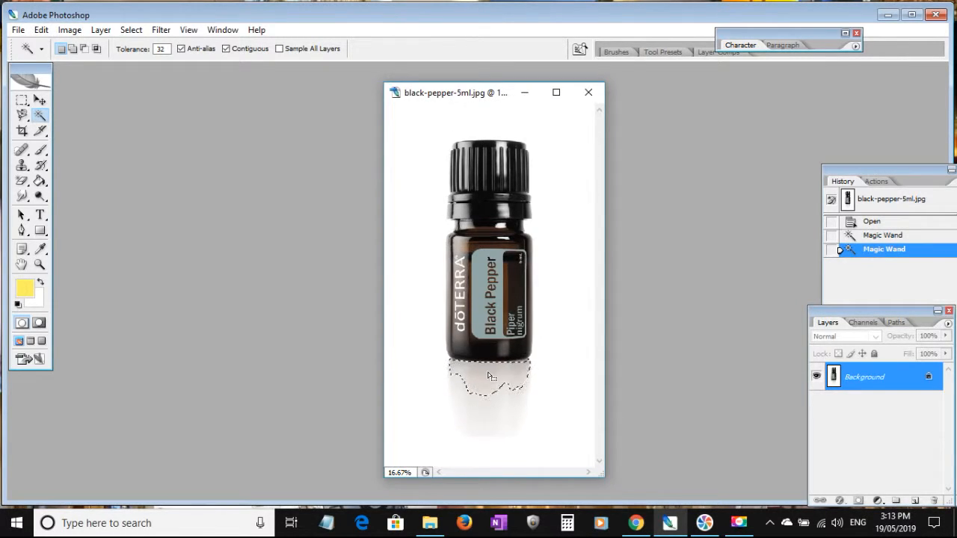
left_click(41, 30)
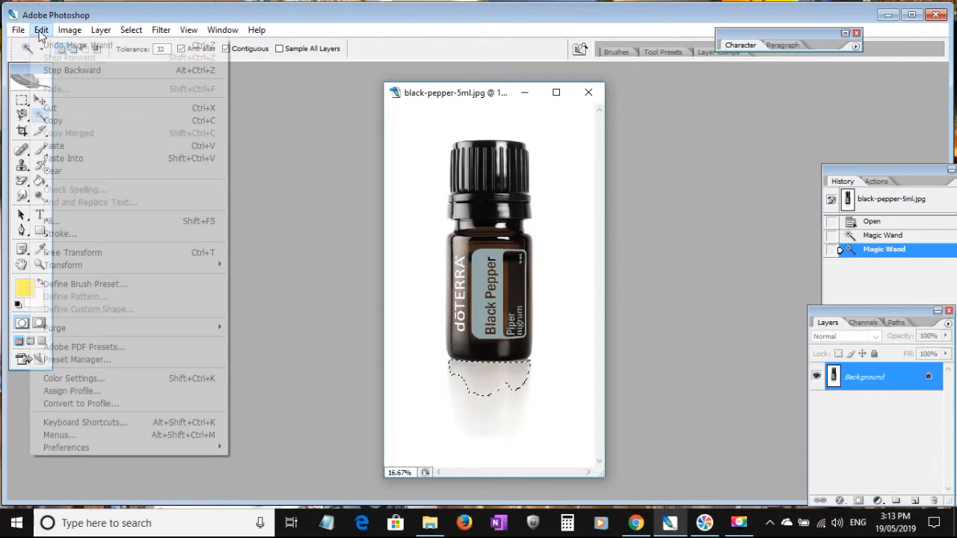
left_click(52, 108)
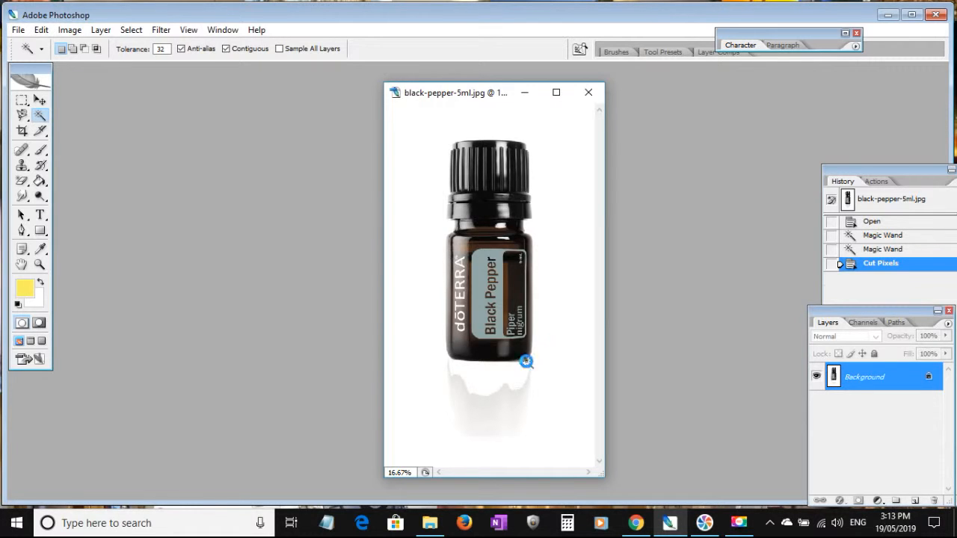
Cut the thin shadow strip left along the bottle's base, and select the white background around the bottle with the Magic Wand.
left_click(525, 361)
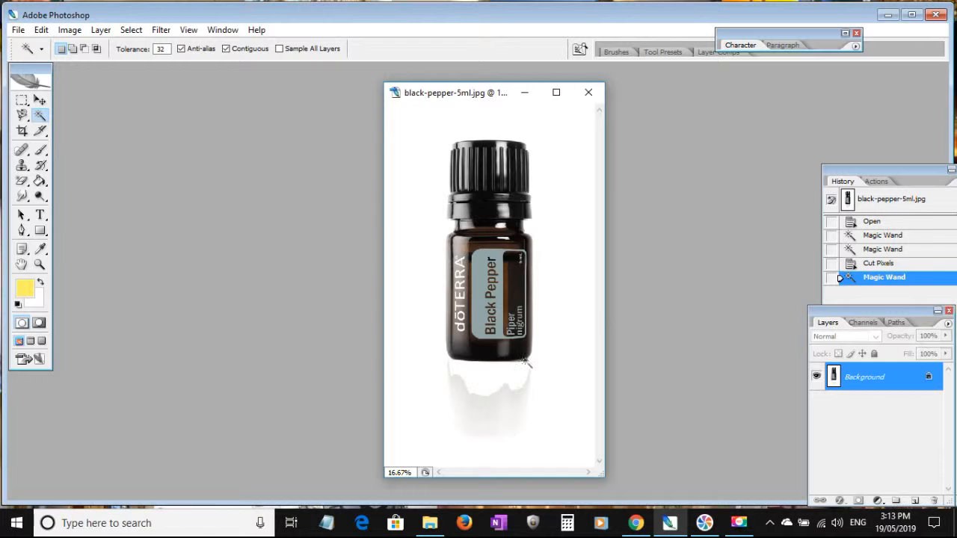
left_click(524, 362)
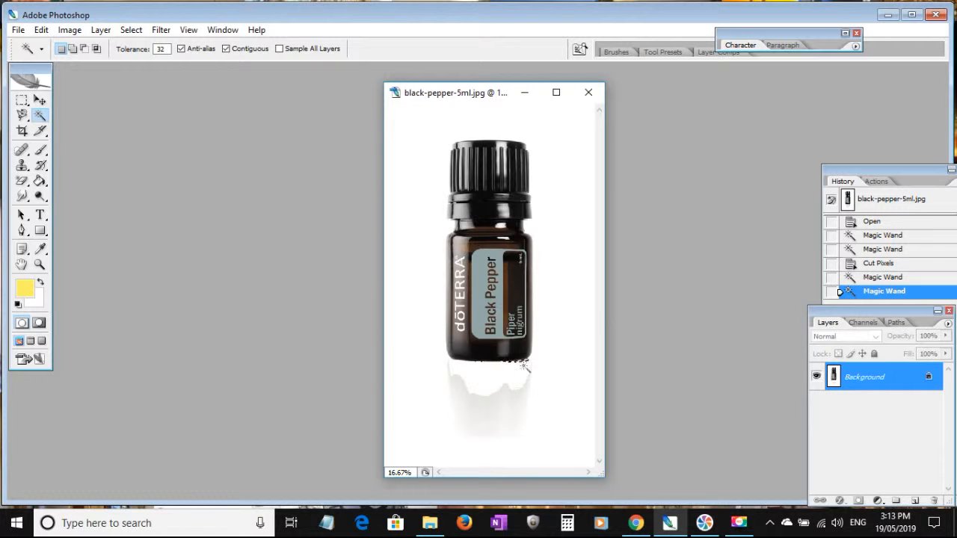
left_click(41, 30)
left_click(59, 109)
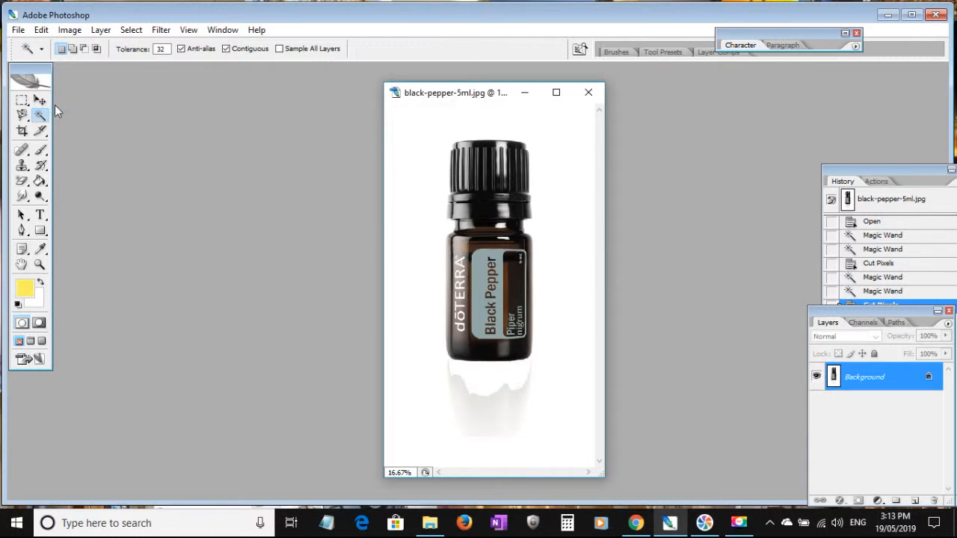
left_click(471, 413)
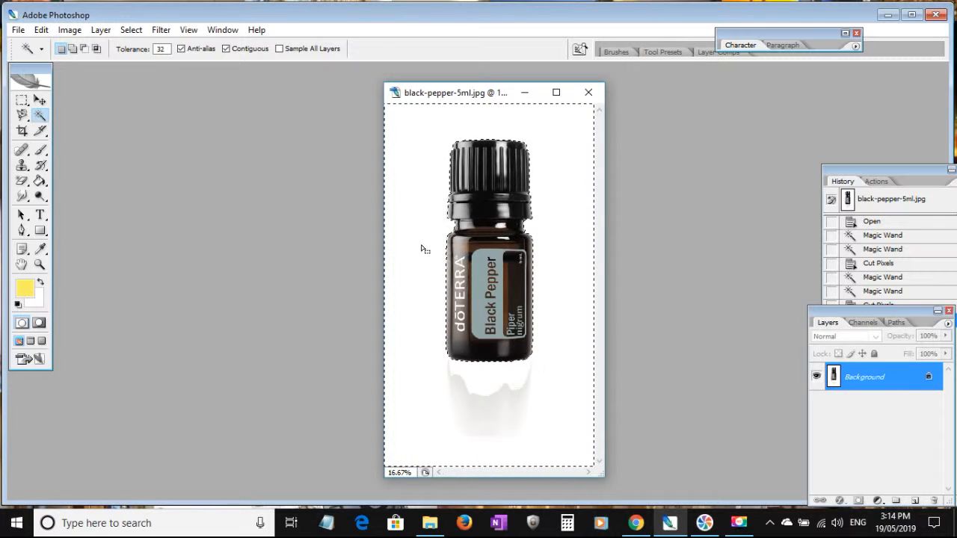
Try to cut the selected background, and undo the cut.
left_click(34, 30)
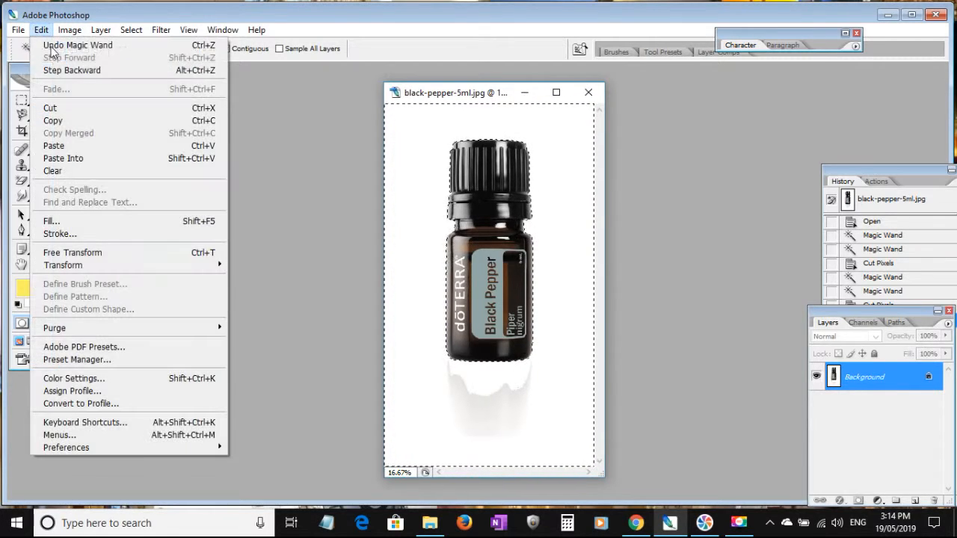
left_click(57, 107)
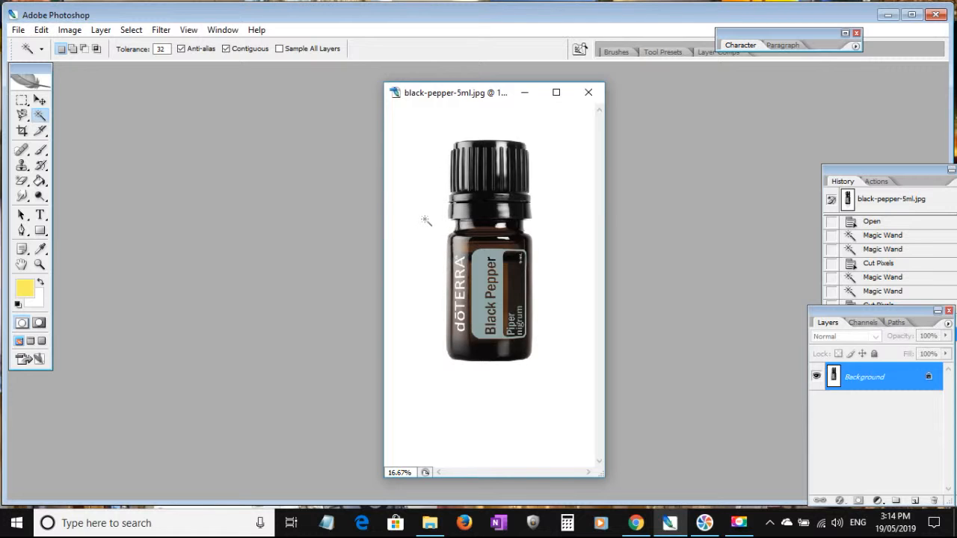
left_click(43, 31)
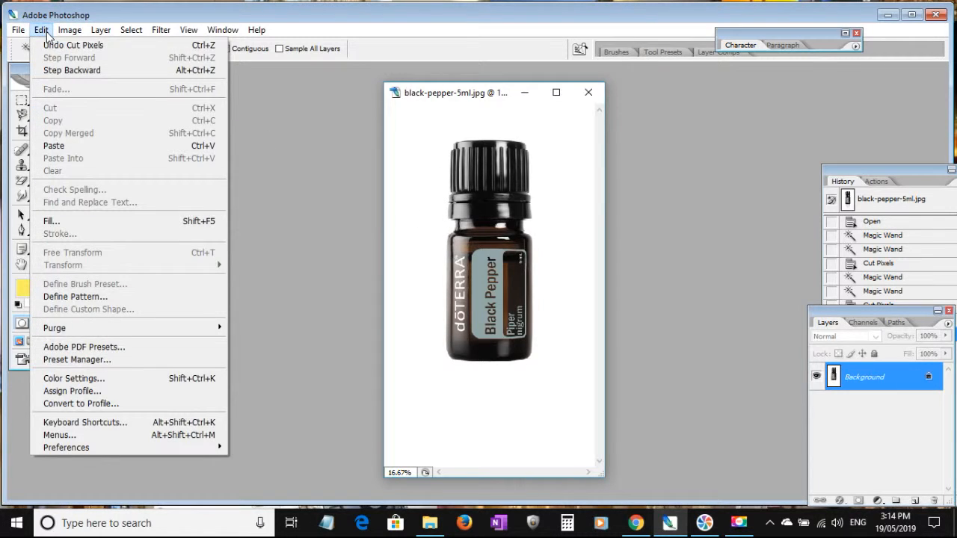
left_click(54, 46)
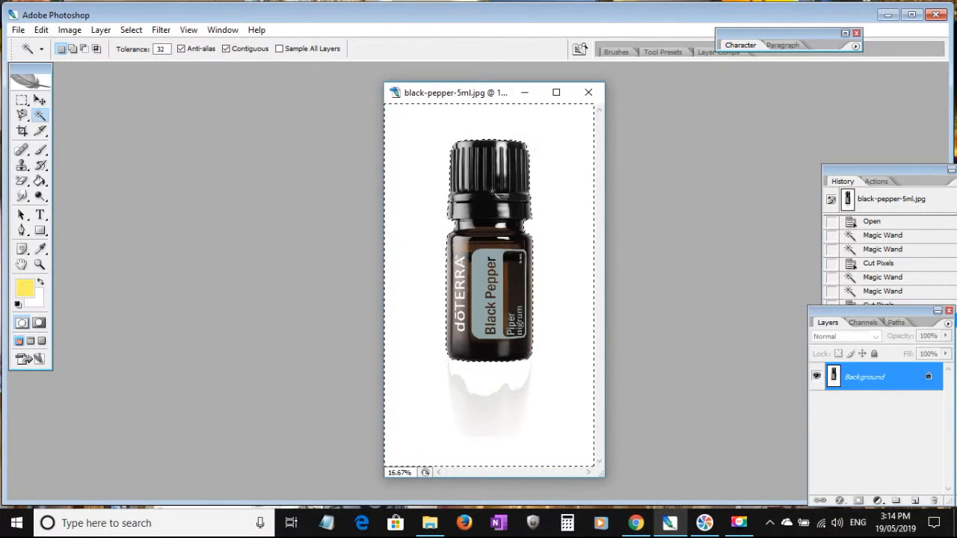
Invert the background selection so it covers the bottle, and cut the bottle out of the image.
left_click(132, 30)
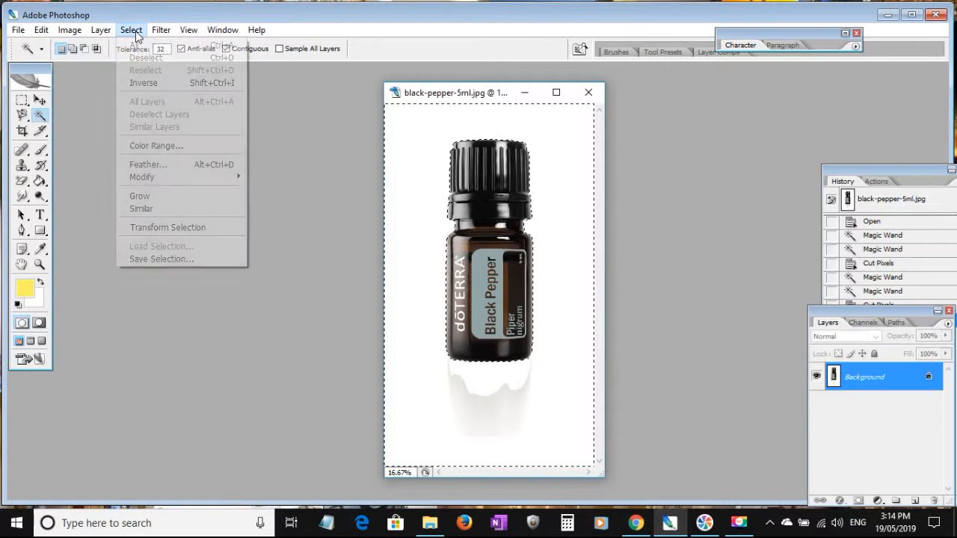
left_click(145, 82)
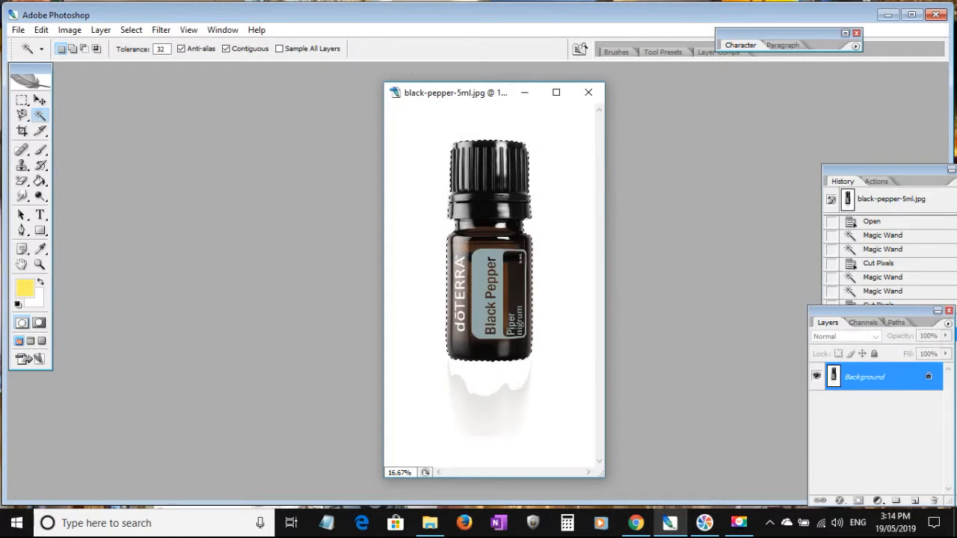
left_click(41, 30)
left_click(53, 109)
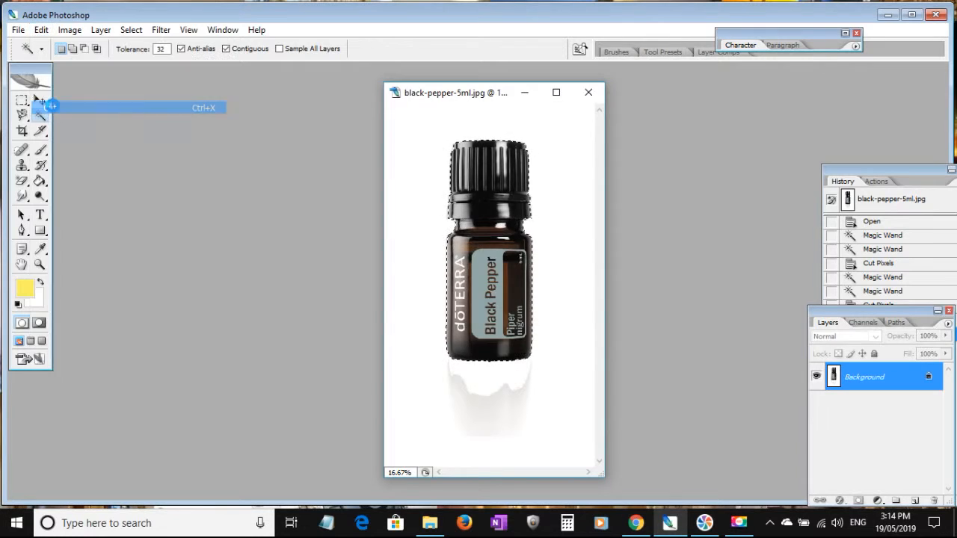
Create a new transparent RGB document at the Clipboard size, 745 x 1905 pixels, with a resolution of 300 pixels/inch.
left_click(18, 30)
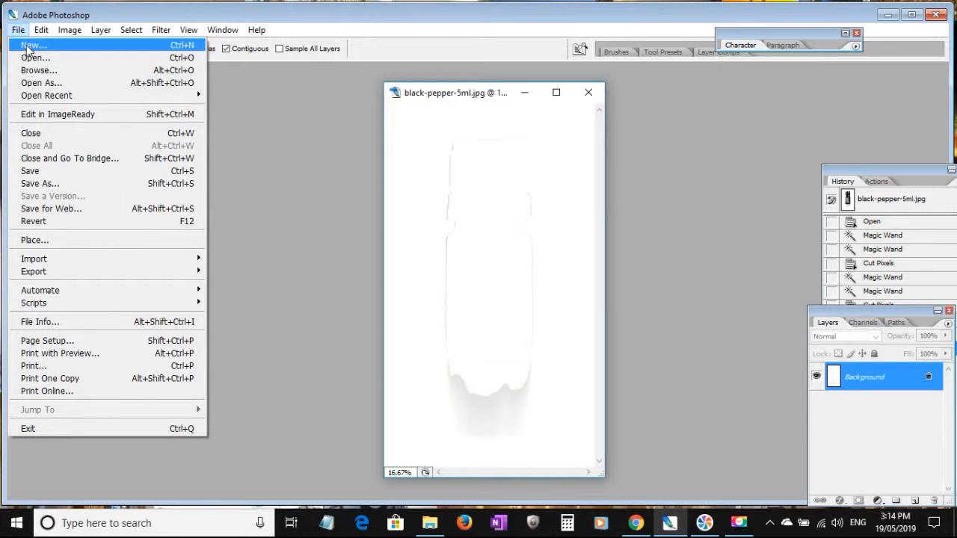
left_click(28, 47)
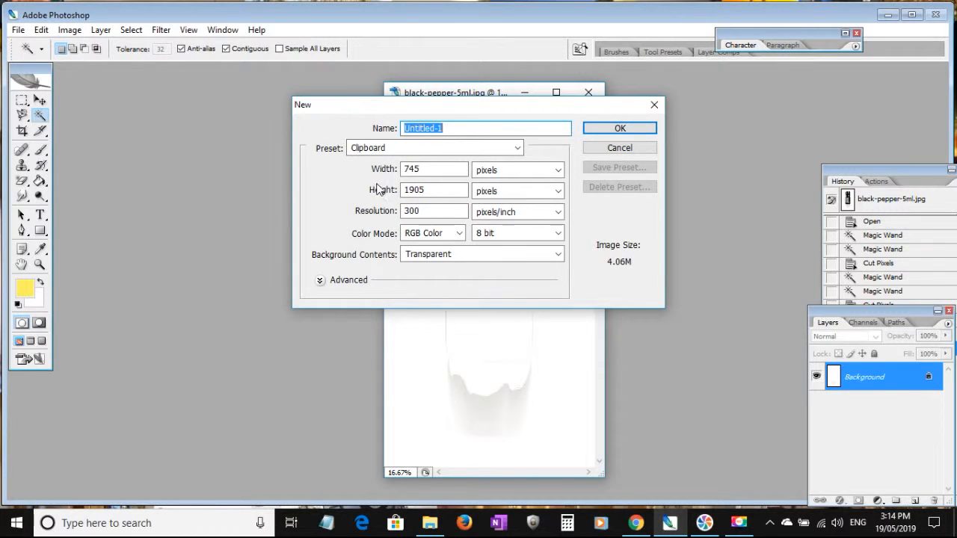
left_click(432, 212)
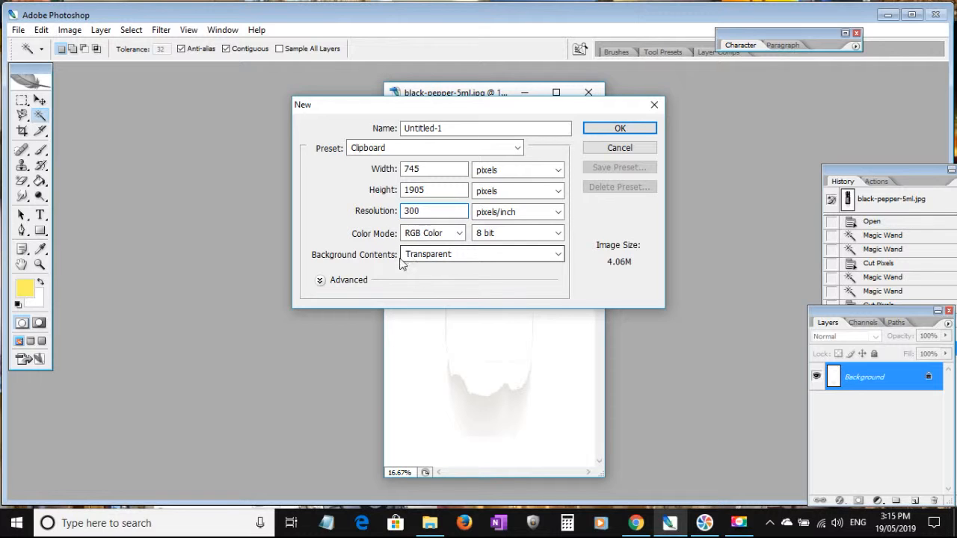
left_click(627, 130)
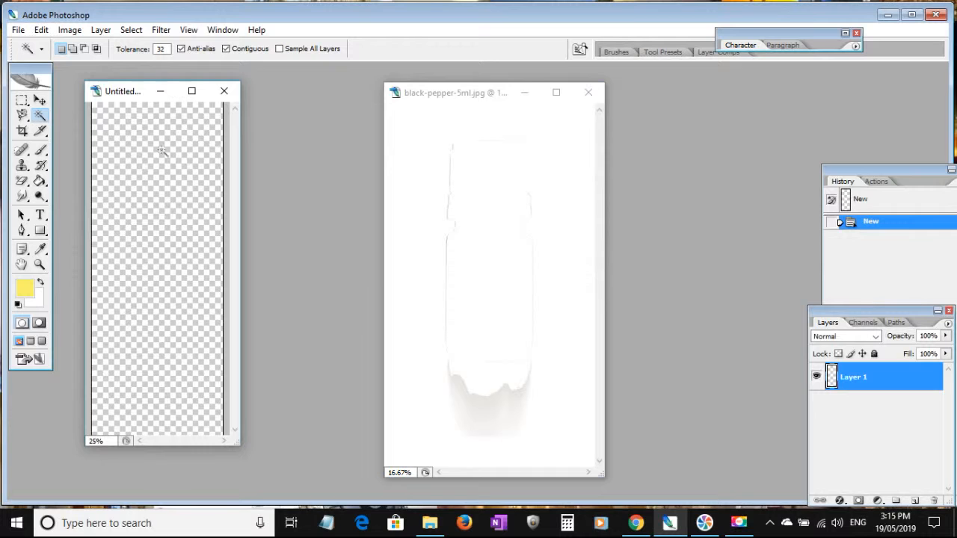
Paste the cut bottle into the new transparent document and move its window partly over the original image.
left_click(41, 29)
left_click(64, 145)
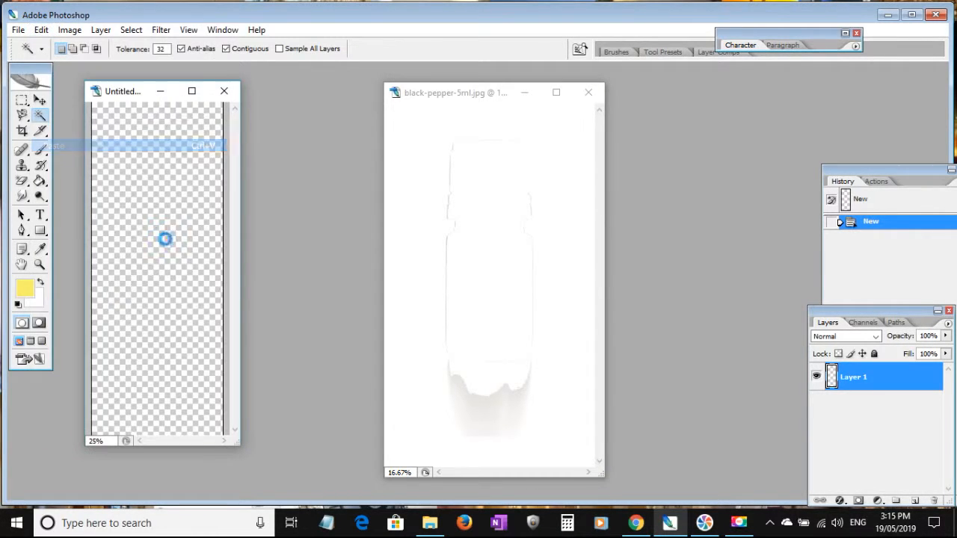
key("Tab")
left_click_drag(129, 92, 376, 108)
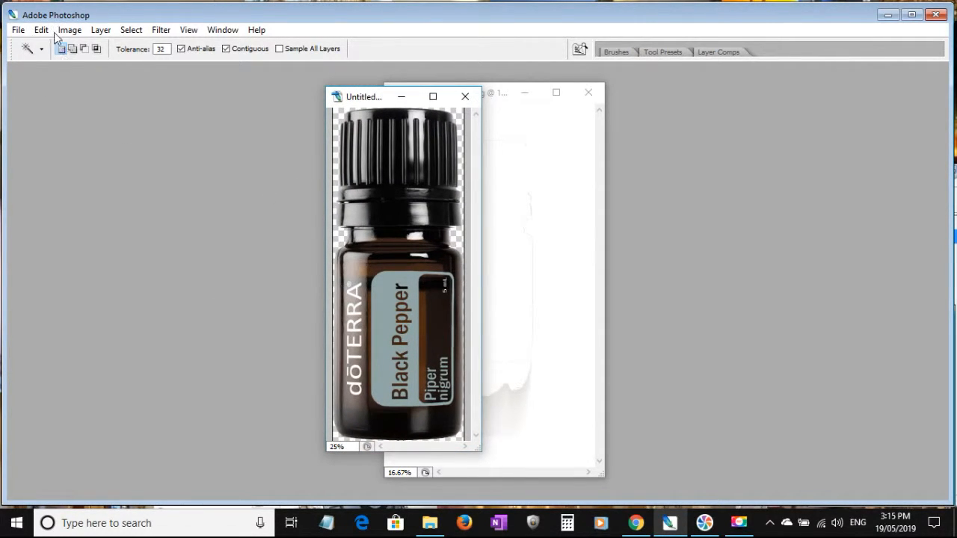
Prepare a Save for Web export of the bottle, previewing JPEG before choosing the PNG-8 format.
left_click(18, 31)
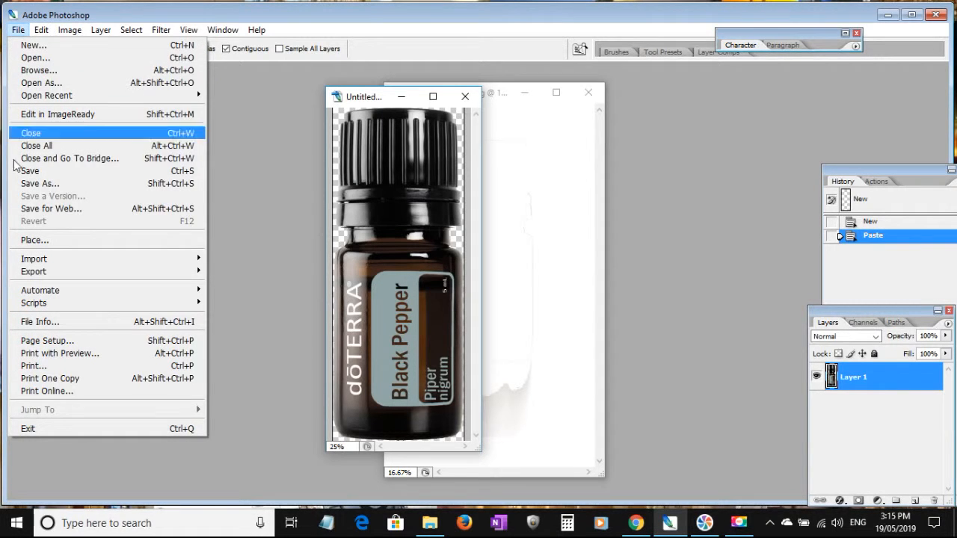
left_click(44, 209)
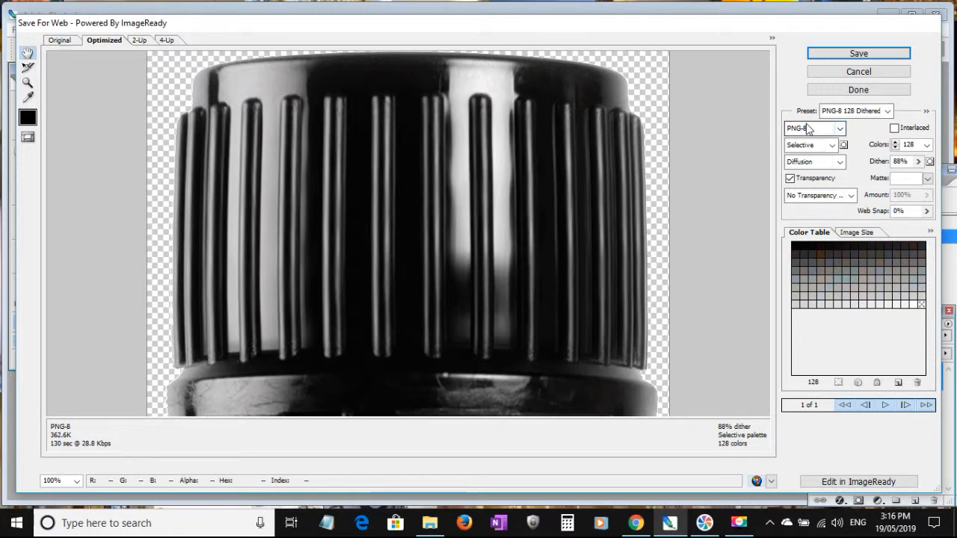
left_click(840, 129)
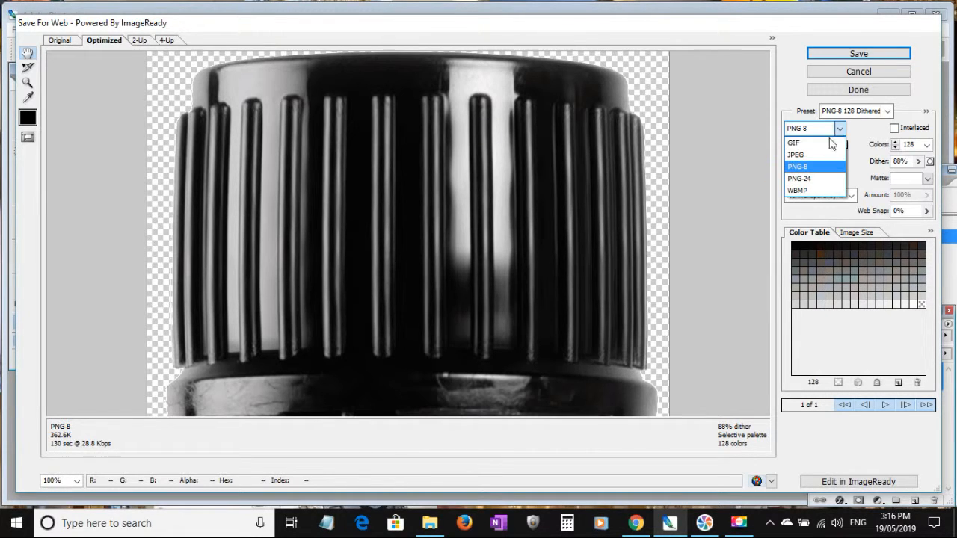
left_click(800, 166)
key("Up")
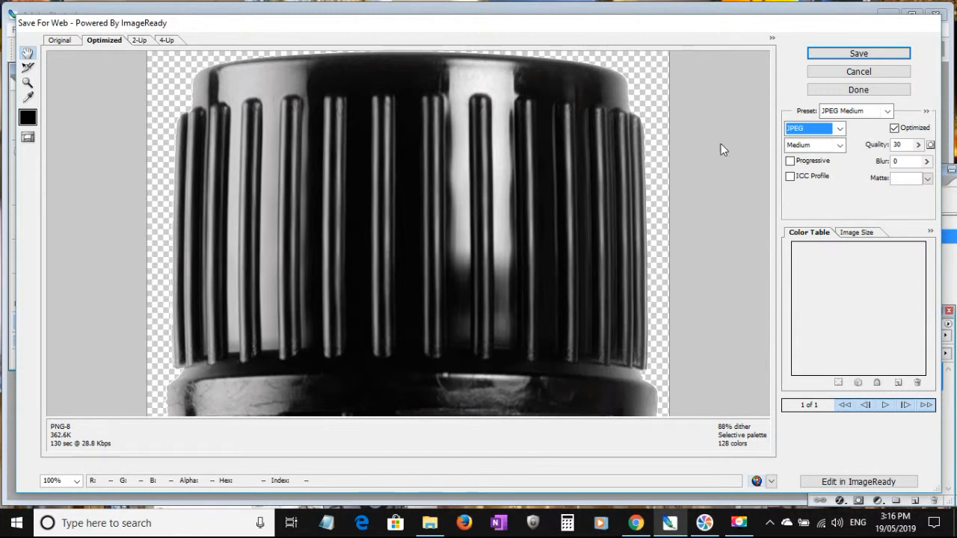
left_click(838, 129)
left_click(811, 166)
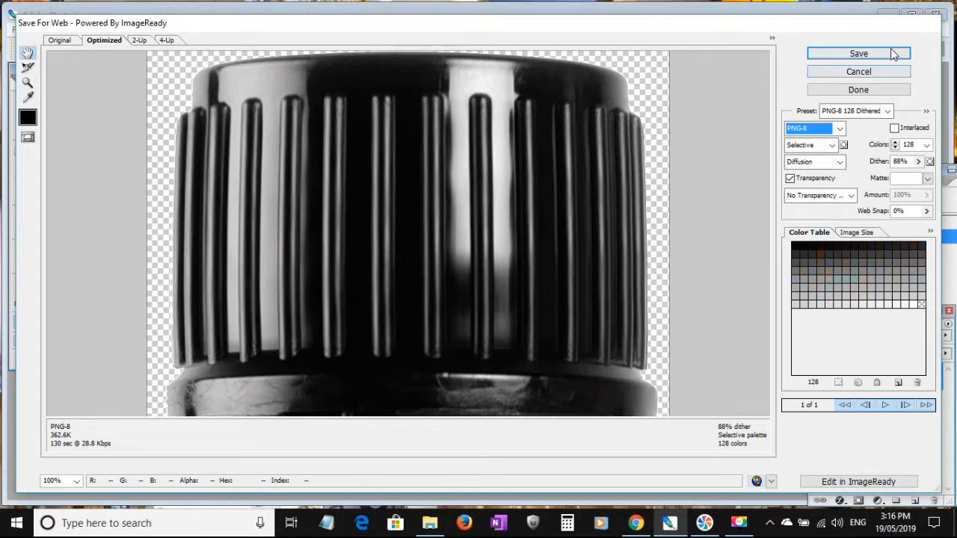
Save the optimized image as blackpeppertrans.png in the Transparent images folder, replacing the existing file.
left_click(861, 56)
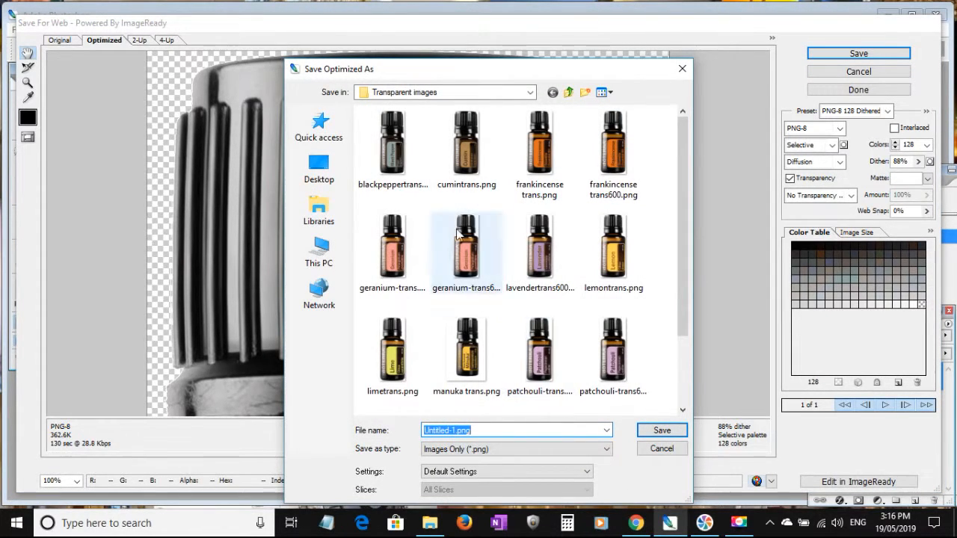
left_click(393, 142)
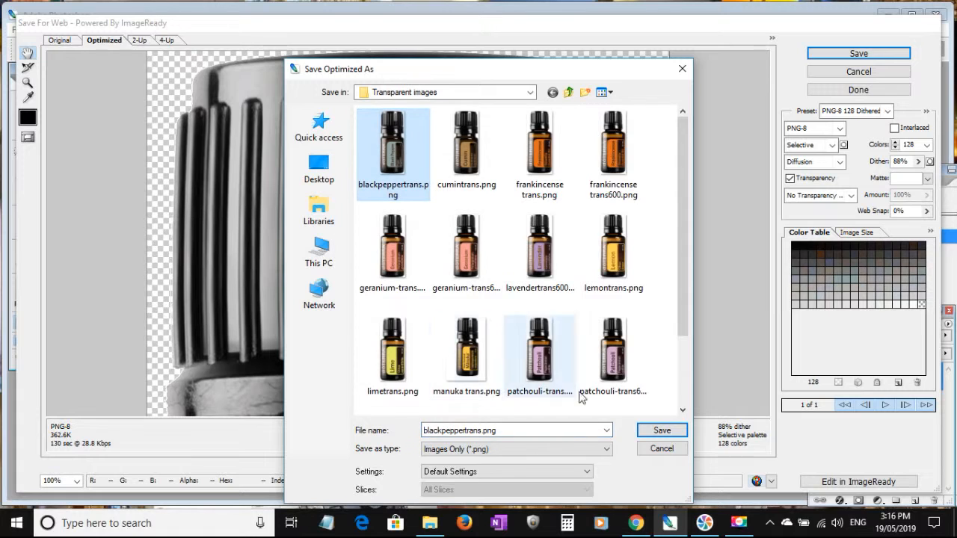
left_click(667, 433)
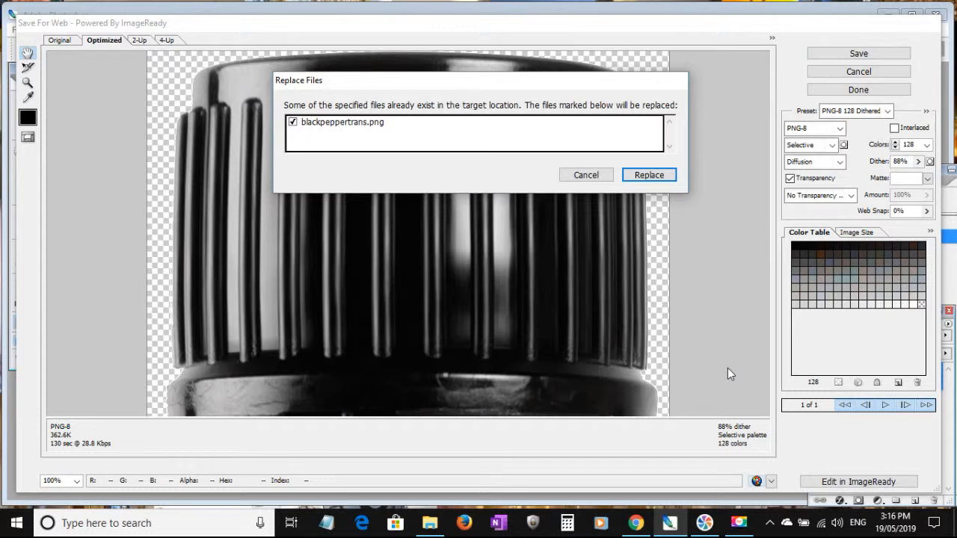
left_click(648, 175)
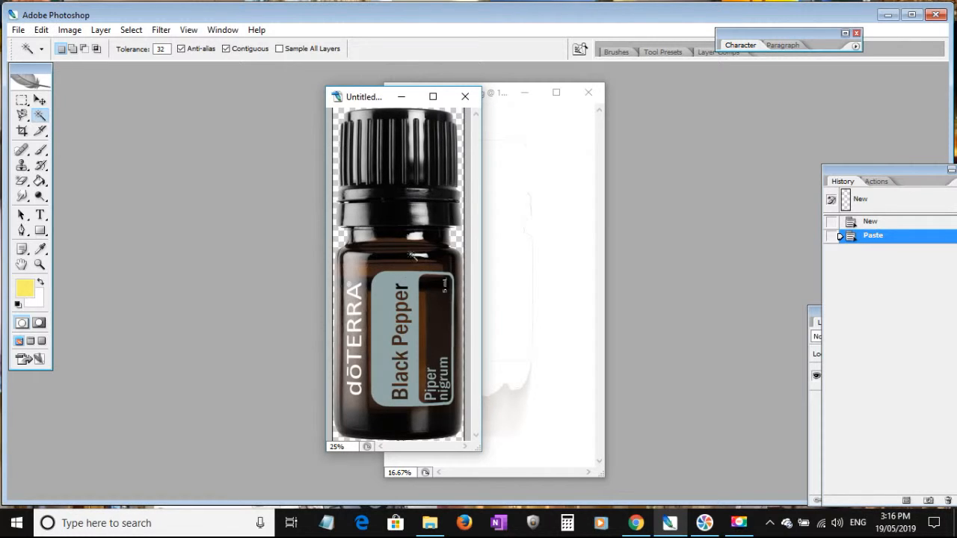
Save the bottle document as bpeppertrans.psd in the Single oils folder, replacing the existing file and keeping Maximize compatibility on.
left_click(18, 29)
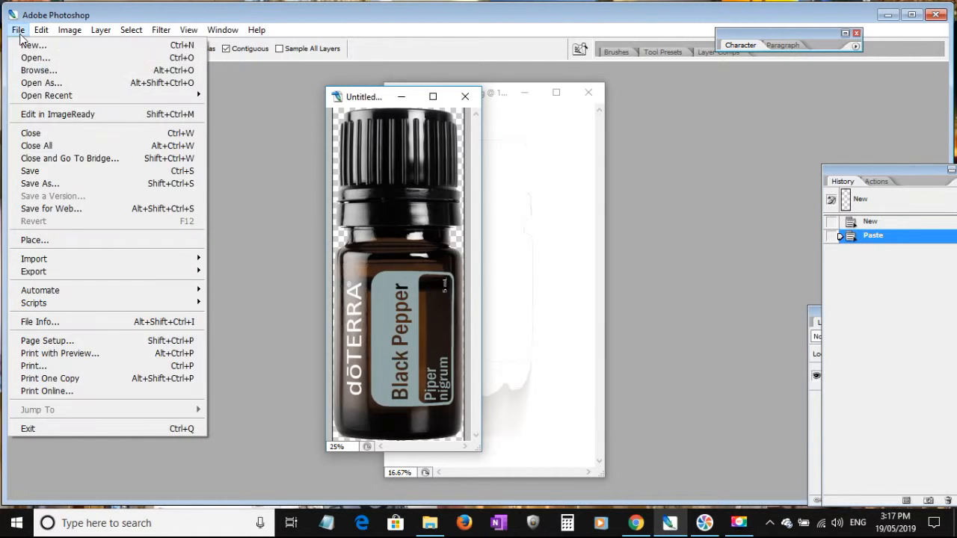
left_click(34, 186)
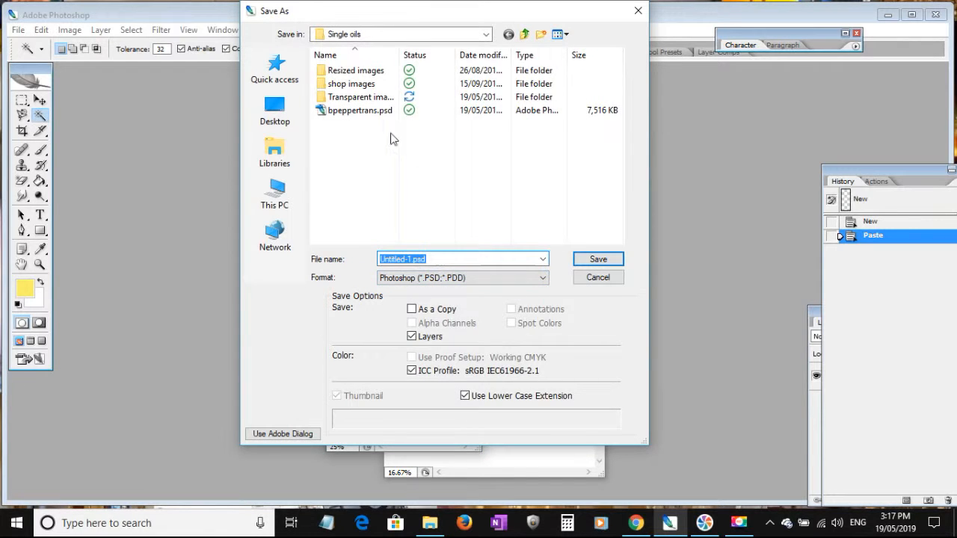
left_click(373, 112)
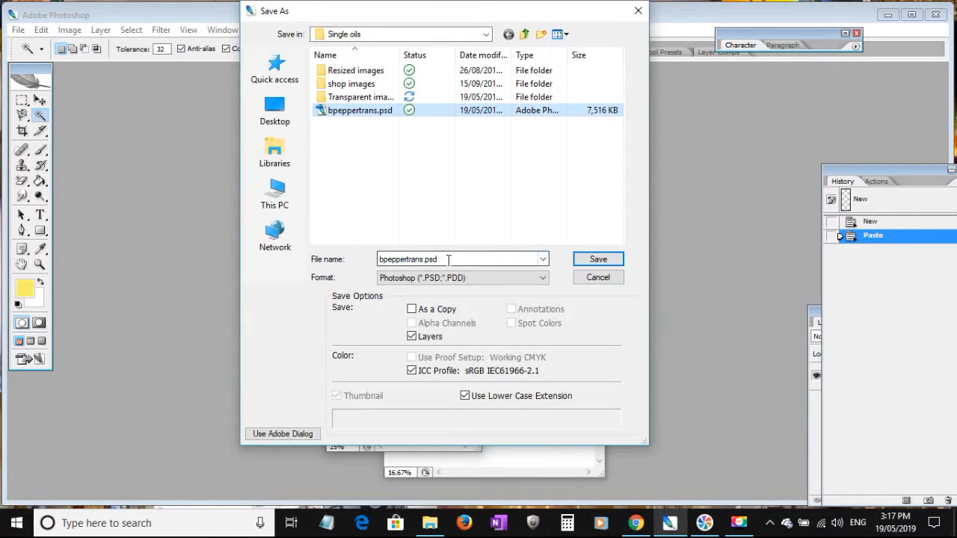
left_click(599, 260)
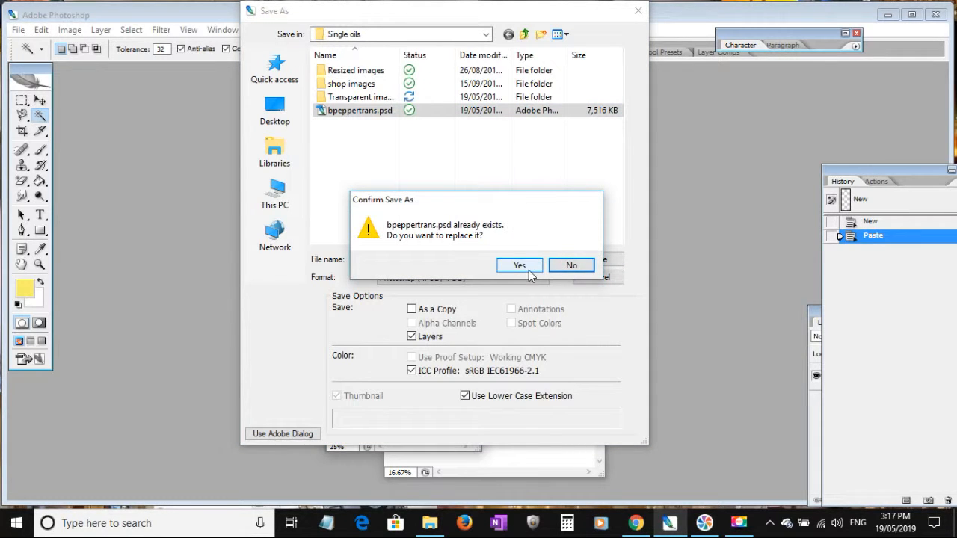
left_click(523, 265)
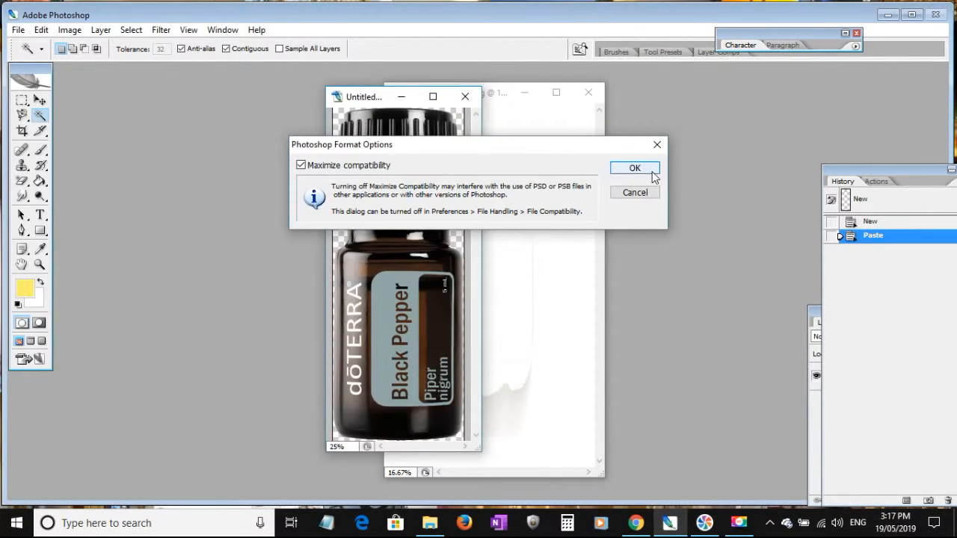
left_click(635, 166)
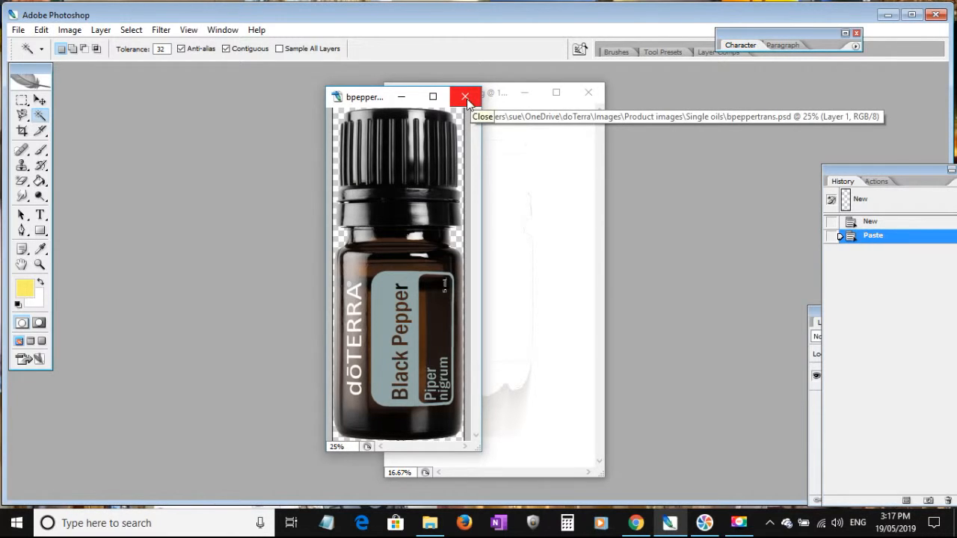
left_click(17, 30)
left_click(33, 183)
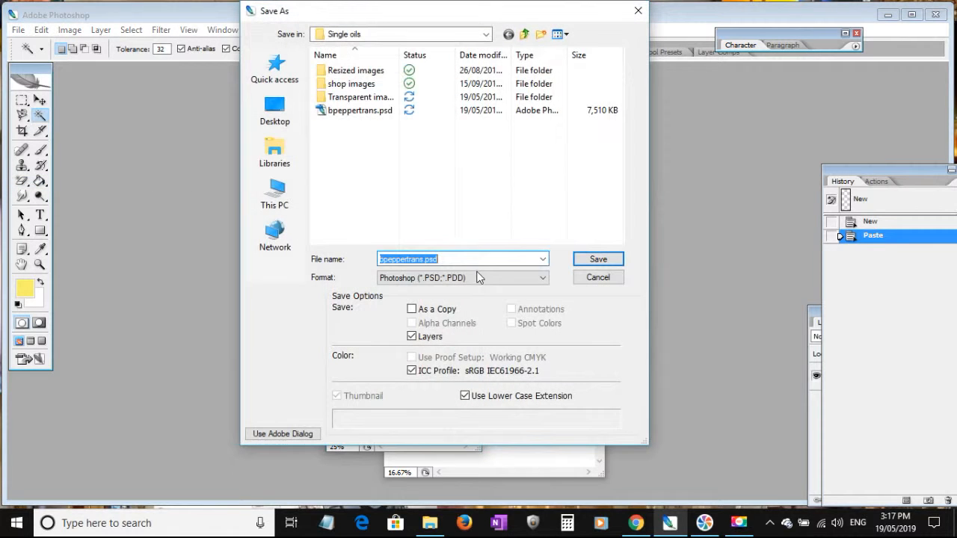
left_click(479, 277)
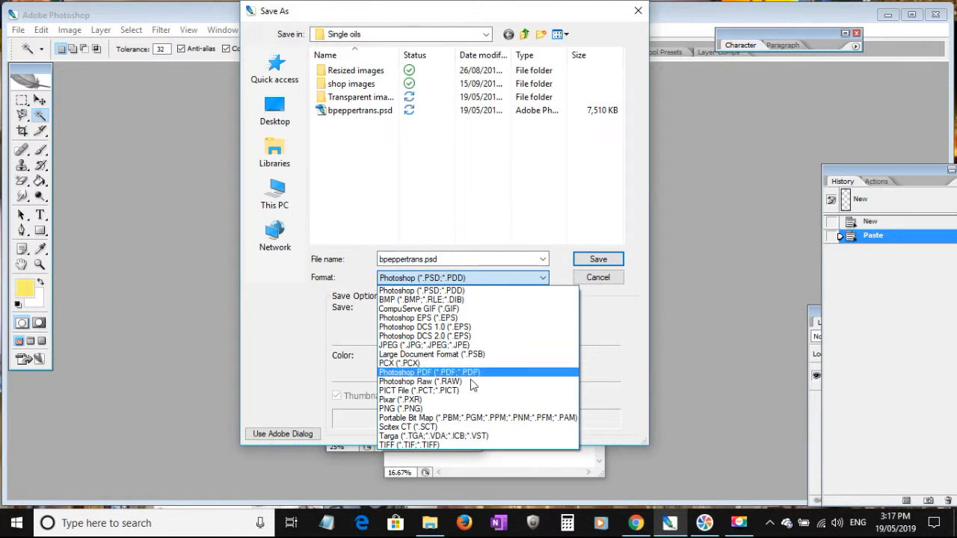
left_click(602, 279)
left_click(601, 278)
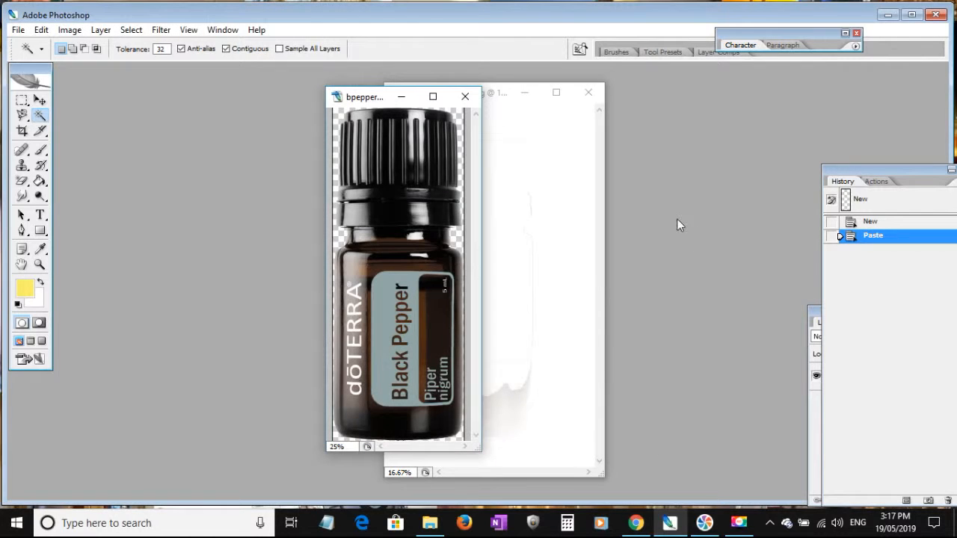
Move the bottle document's window clear of the original image and close black-pepper-5ml.jpg without saving its changes.
key("Tab")
left_click_drag(363, 96, 243, 89)
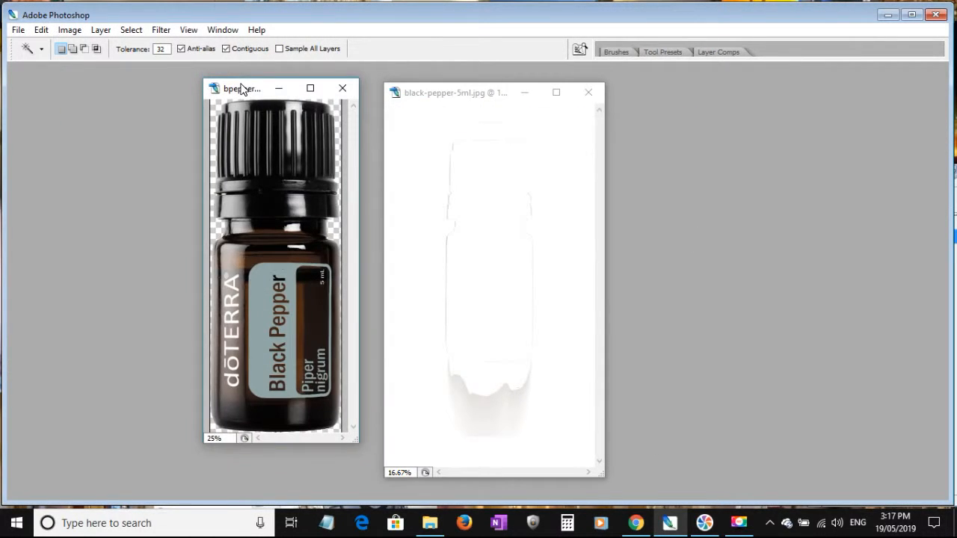
left_click(588, 91)
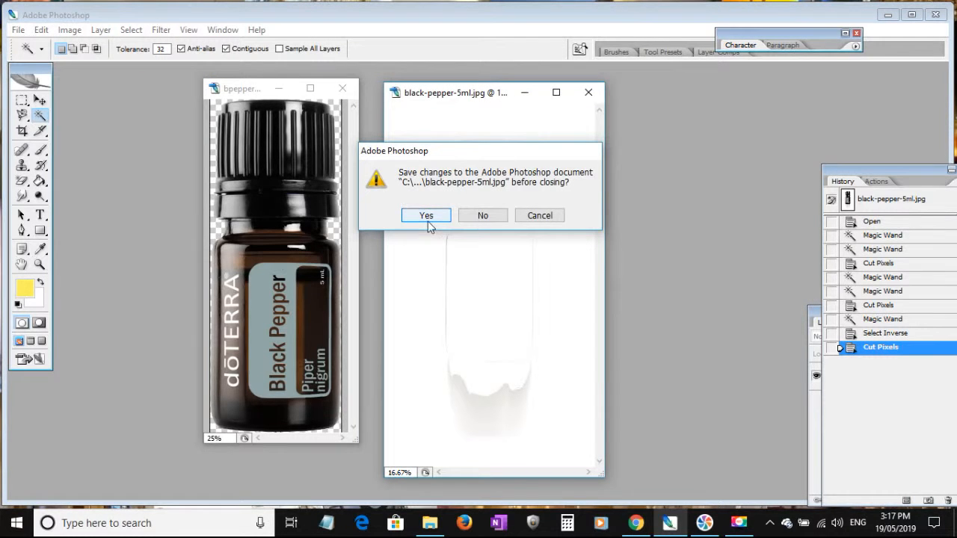
left_click(482, 216)
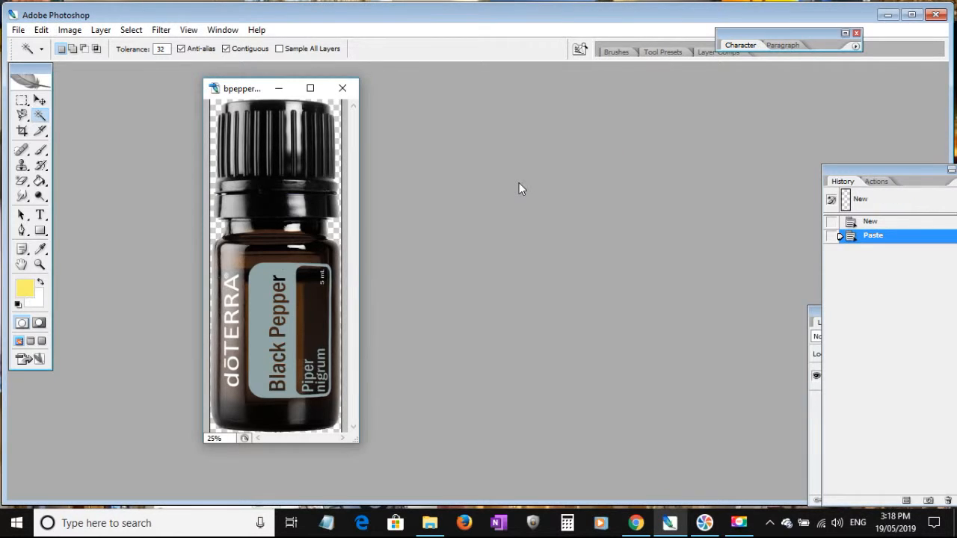